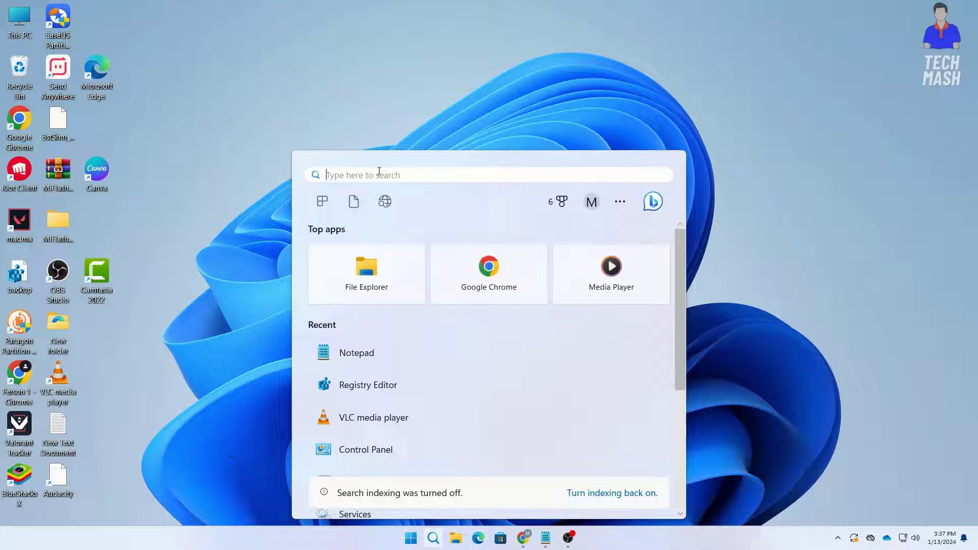
Launch Windows PowerShell as administrator and move its window higher on screen.
{"action": "type", "text": "WINDOWS POWERShell"}
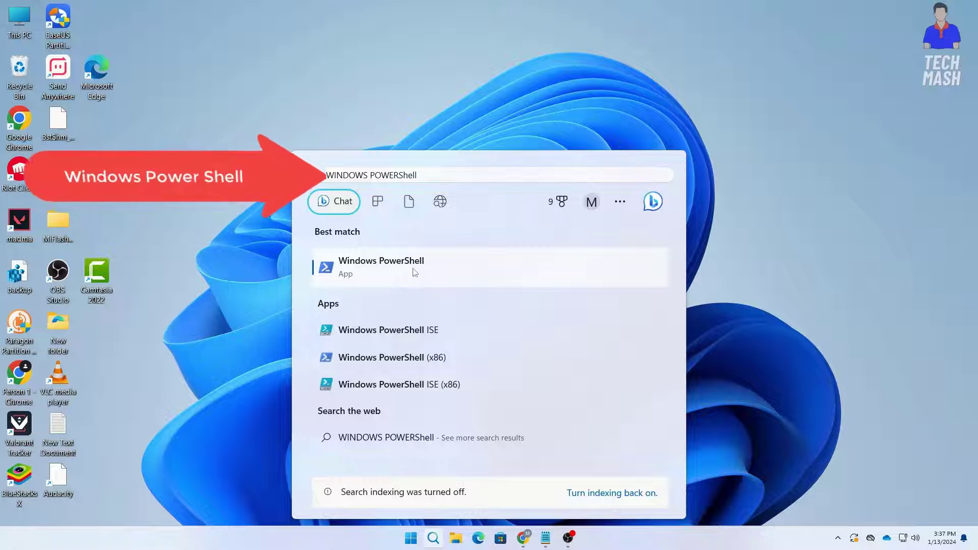
{"action": "right_click", "coordinate": [425, 270]}
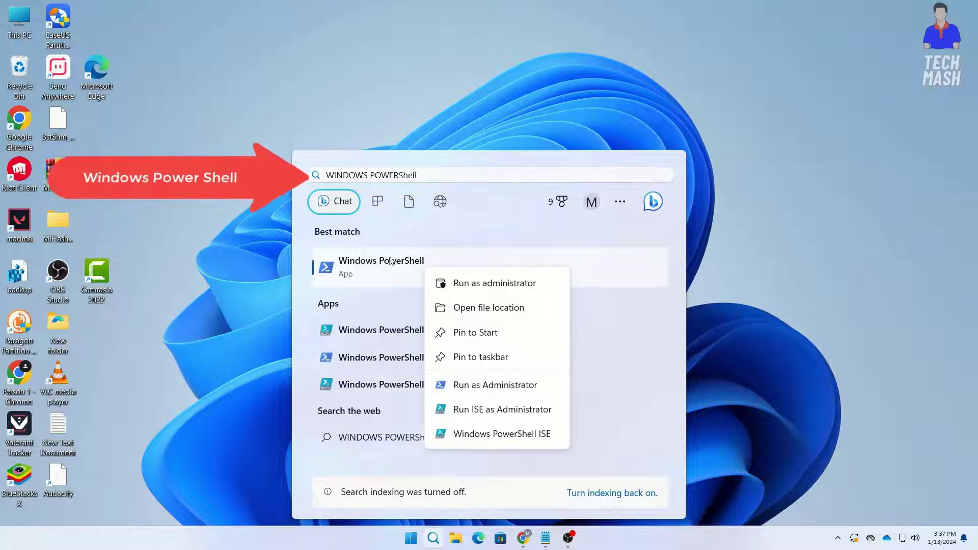
{"action": "left_click", "coordinate": [492, 287]}
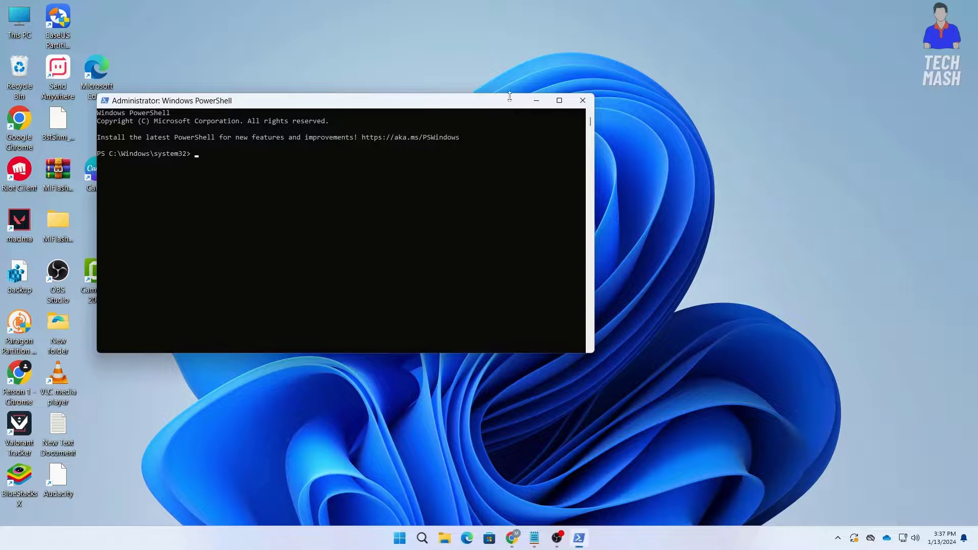
{"action": "left_click_drag", "start_coordinate": [509, 93], "coordinate": [508, 43]}
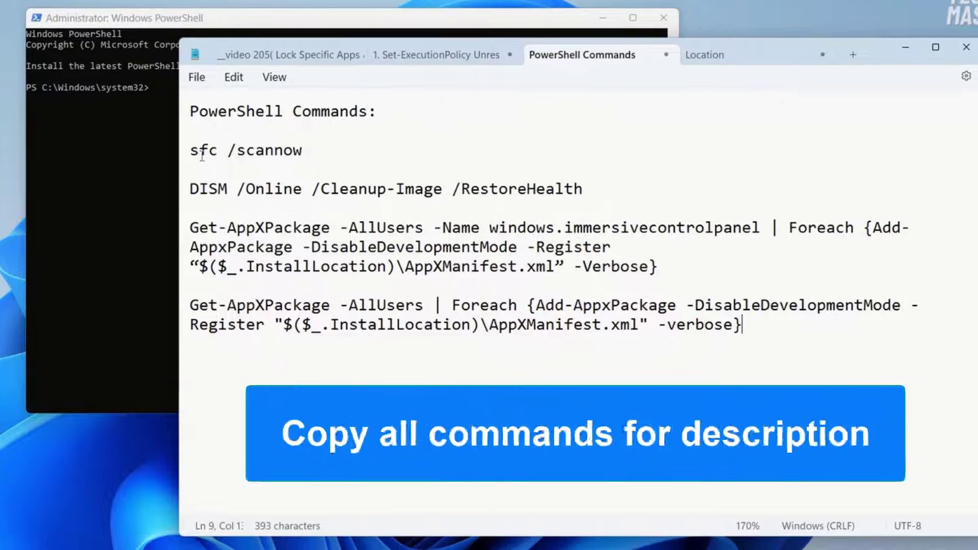
Copy sfc /scannow from the Notepad notes and run it in the admin console.
{"action": "mouse_move", "coordinate": [199, 152]}
{"action": "left_mouse_down"}
{"action": "mouse_move", "coordinate": [328, 158]}
{"action": "mouse_move", "coordinate": [203, 158]}
{"action": "mouse_move", "coordinate": [314, 159]}
{"action": "left_mouse_up"}
{"action": "right_click", "coordinate": [250, 163]}
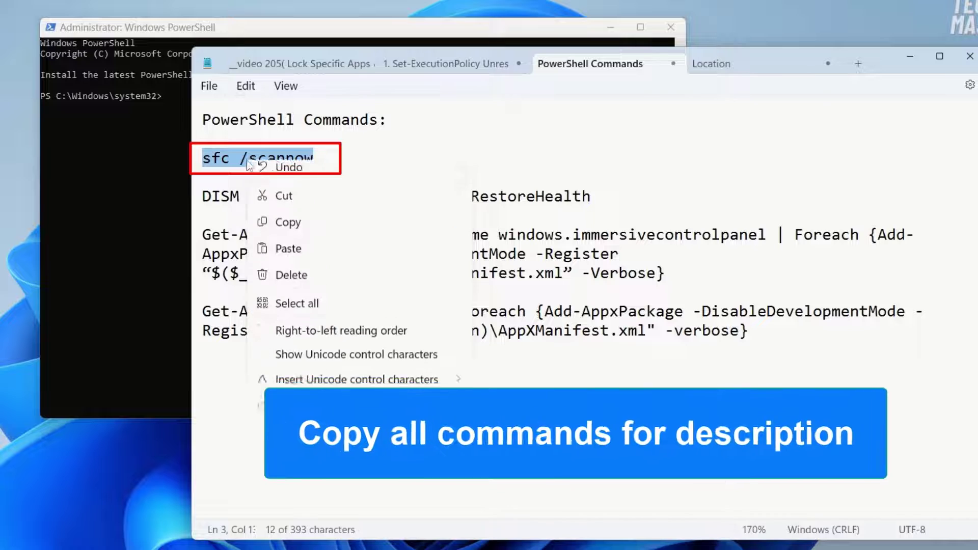
{"action": "left_click", "coordinate": [285, 231]}
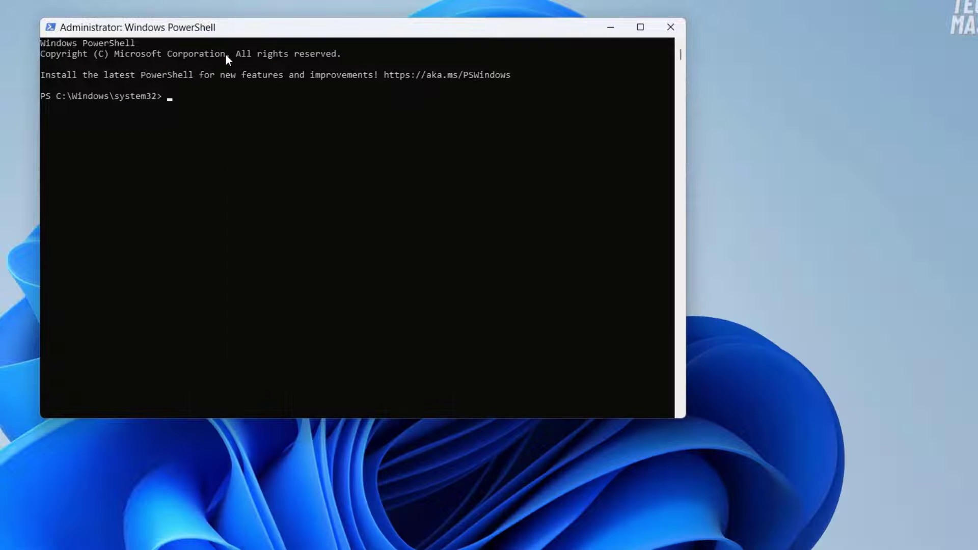
{"action": "right_click", "coordinate": [232, 96]}
{"action": "key", "text": "Return"}
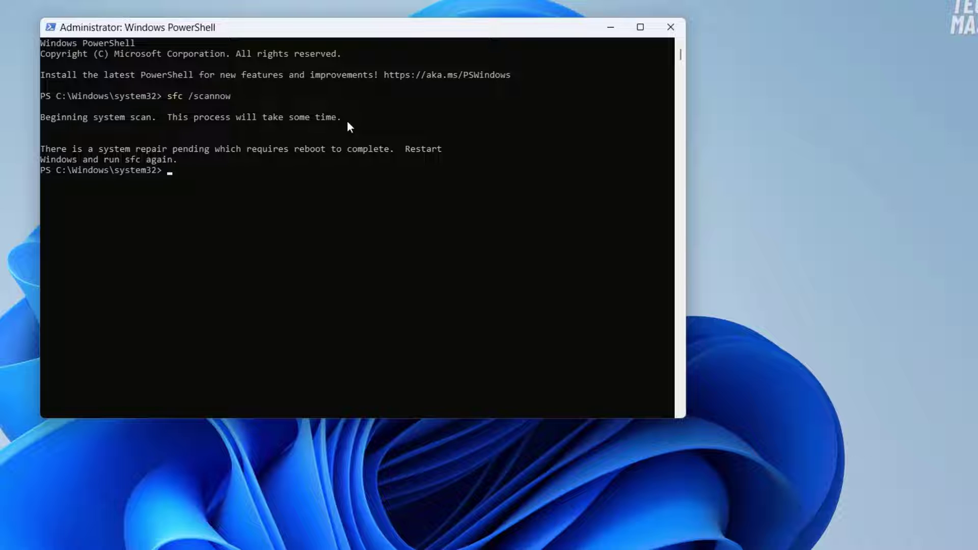
{"action": "key", "text": "alt+Tab"}
Copy DISM /Online /Cleanup-Image /RestoreHealth from the notes and run it in PowerShell.
{"action": "left_click_drag", "start_coordinate": [203, 197], "coordinate": [217, 200]}
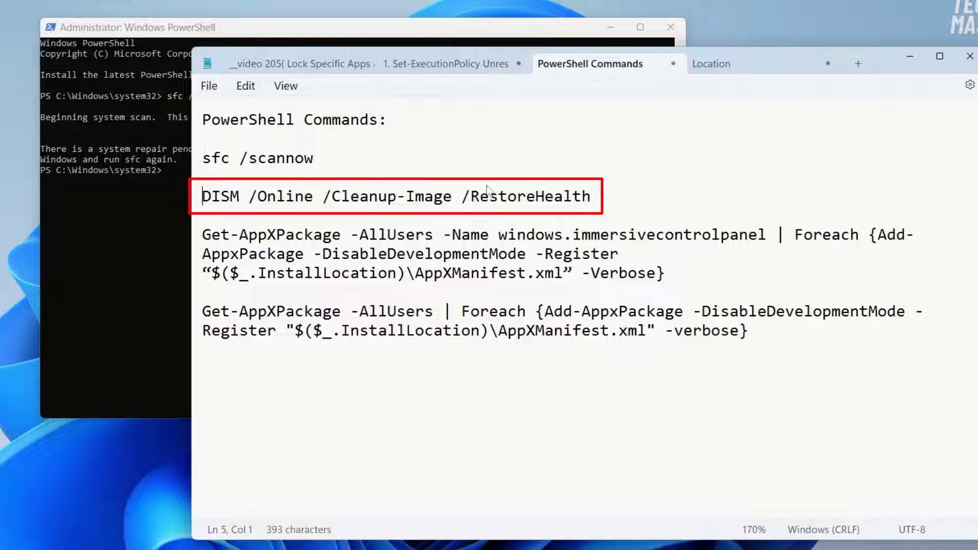
{"action": "triple_click", "coordinate": [231, 198]}
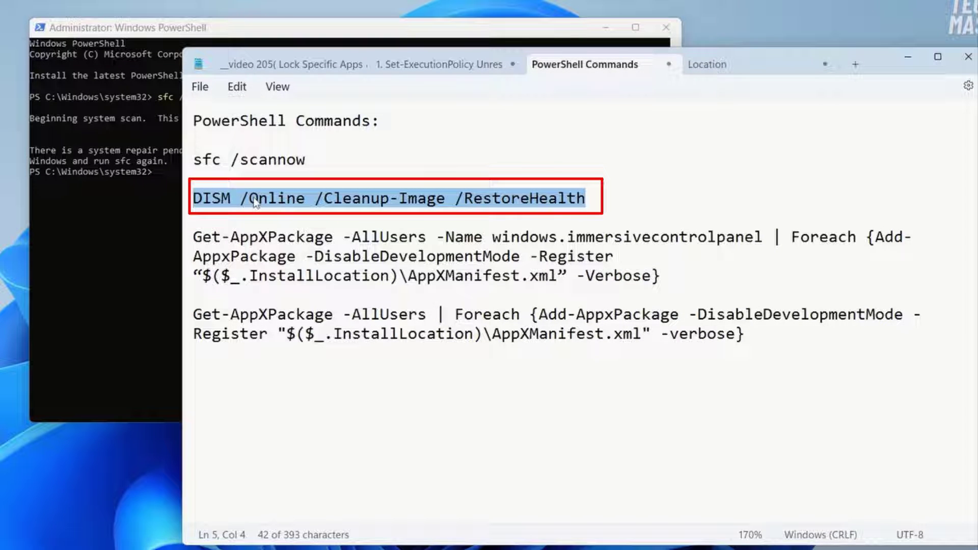
{"action": "right_click", "coordinate": [227, 198]}
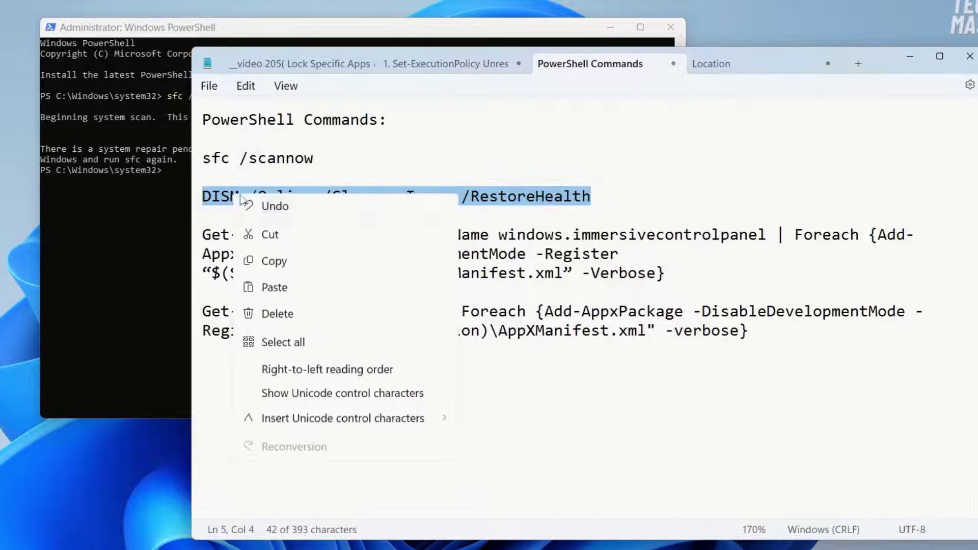
{"action": "left_click", "coordinate": [274, 253]}
{"action": "left_click", "coordinate": [909, 57]}
{"action": "right_click", "coordinate": [176, 117]}
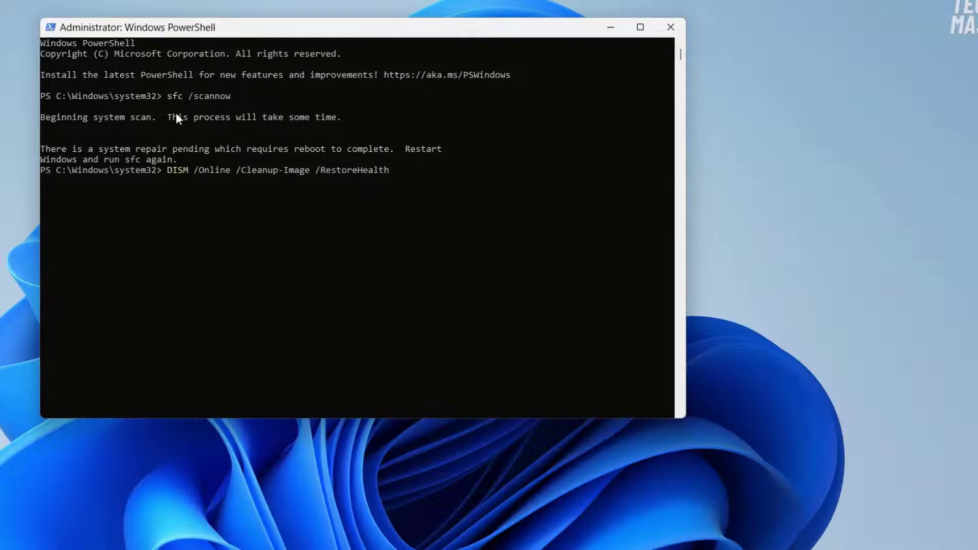
{"action": "key", "text": "Return"}
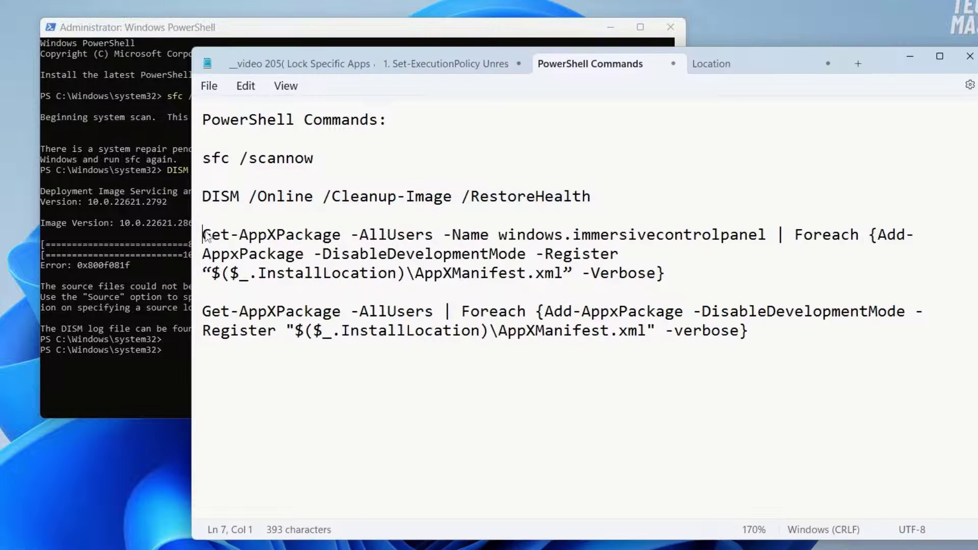
{"action": "left_click_drag", "start_coordinate": [202, 234], "coordinate": [670, 277]}
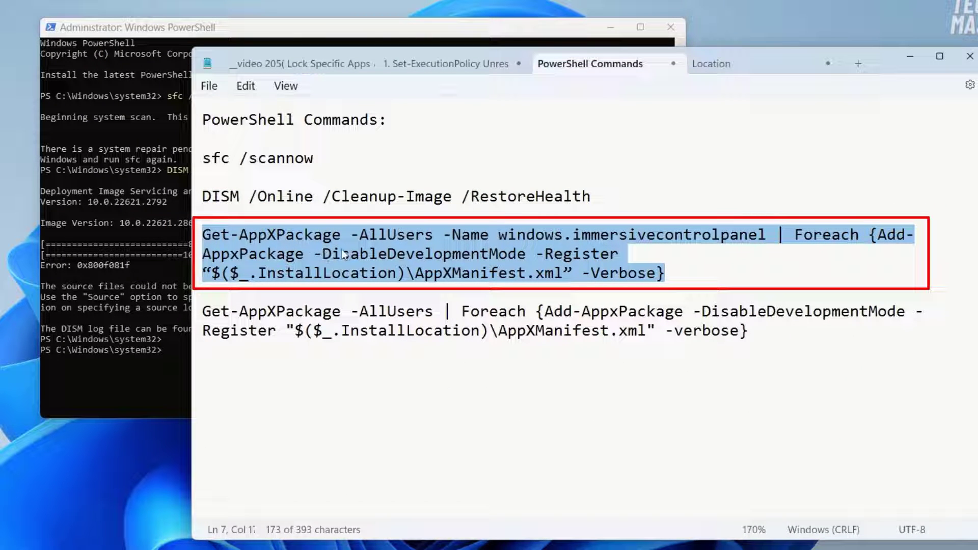
Paste and run the Get-AppXPackage immersivecontrolpanel re-registration command, then scroll through its output.
{"action": "right_click", "coordinate": [372, 255]}
{"action": "left_click", "coordinate": [431, 320]}
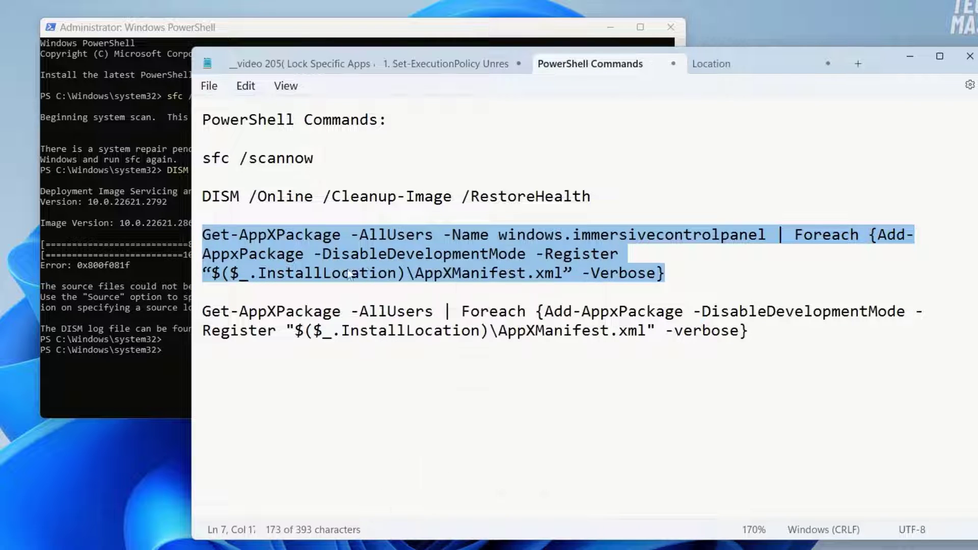
{"action": "left_click", "coordinate": [909, 57]}
{"action": "right_click", "coordinate": [196, 258]}
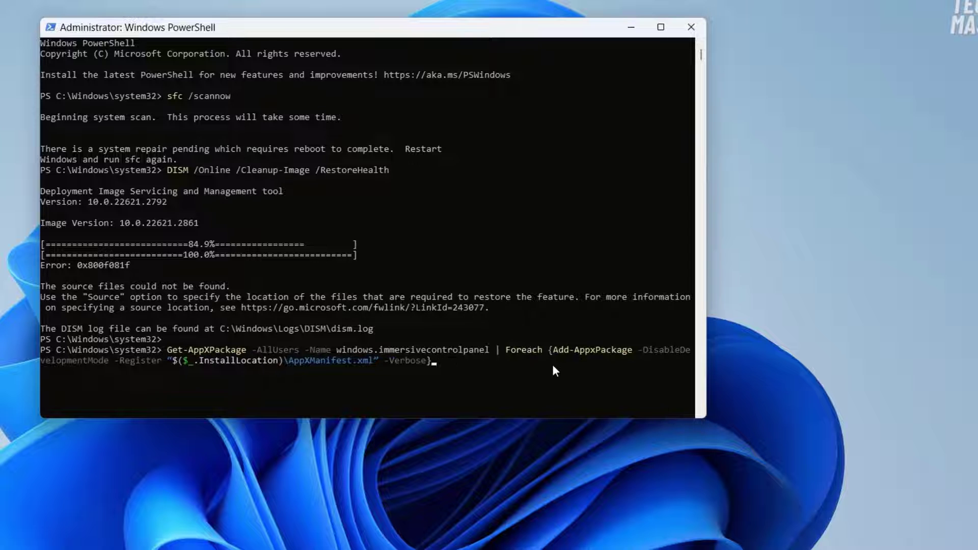
{"action": "key", "text": "Return"}
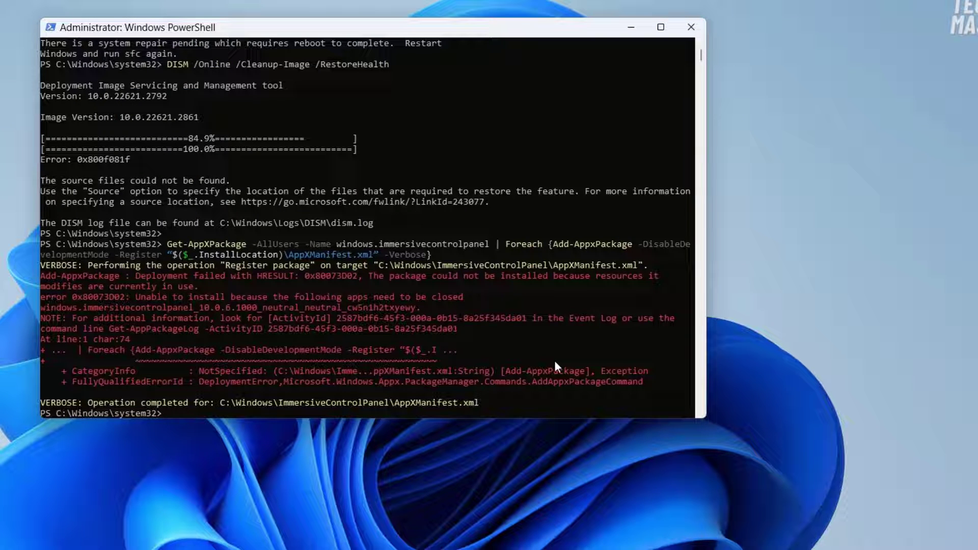
{"action": "scroll", "coordinate": [550, 361], "scroll_direction": "down", "scroll_amount": 4}
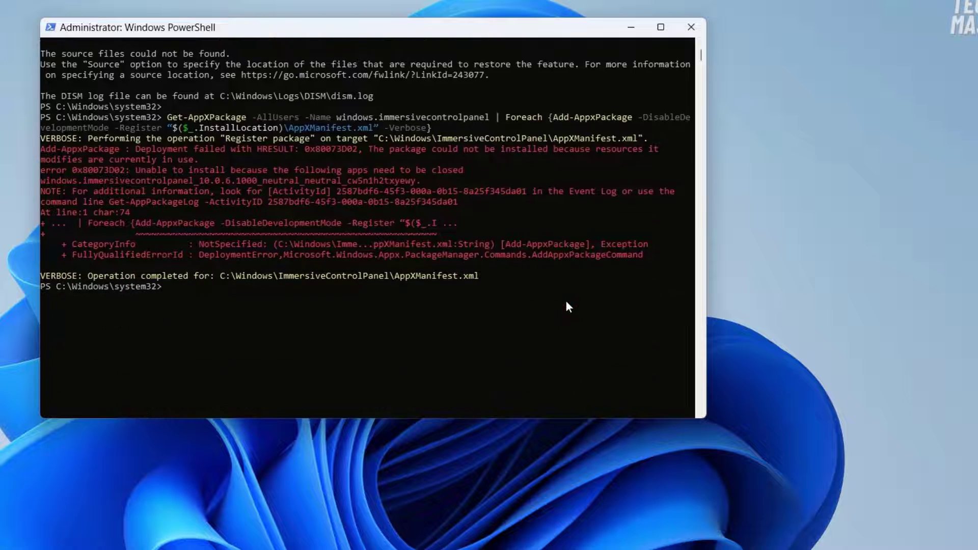
{"action": "scroll", "coordinate": [480, 192], "scroll_direction": "up", "scroll_amount": 1}
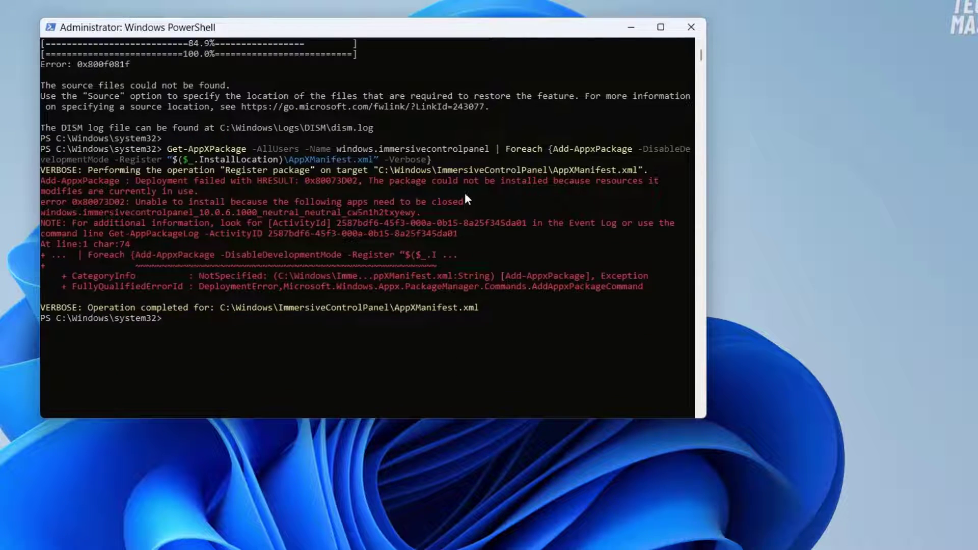
{"action": "scroll", "coordinate": [460, 196], "scroll_direction": "down", "scroll_amount": 1}
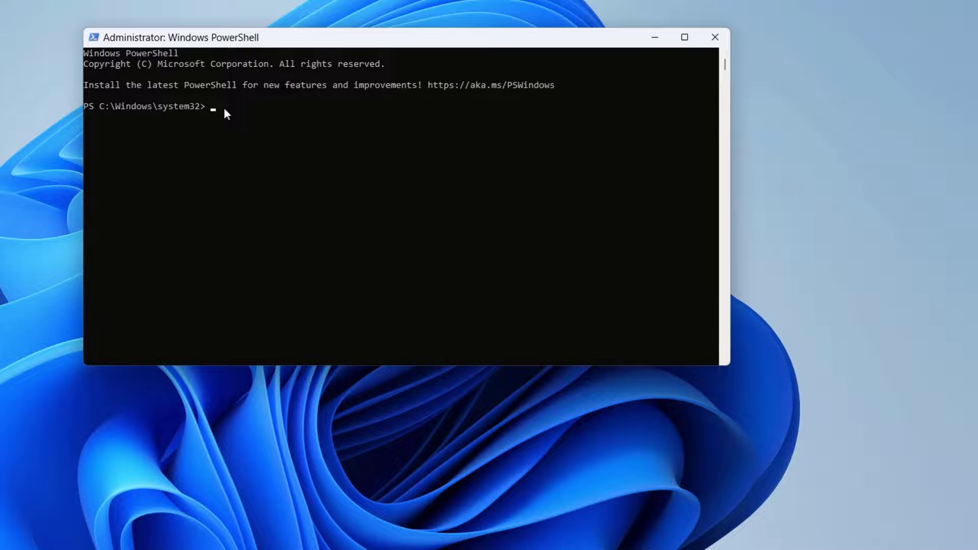
Paste and run the Get-AppXPackage -AllUsers command to re-register every app package.
{"action": "right_click", "coordinate": [224, 108]}
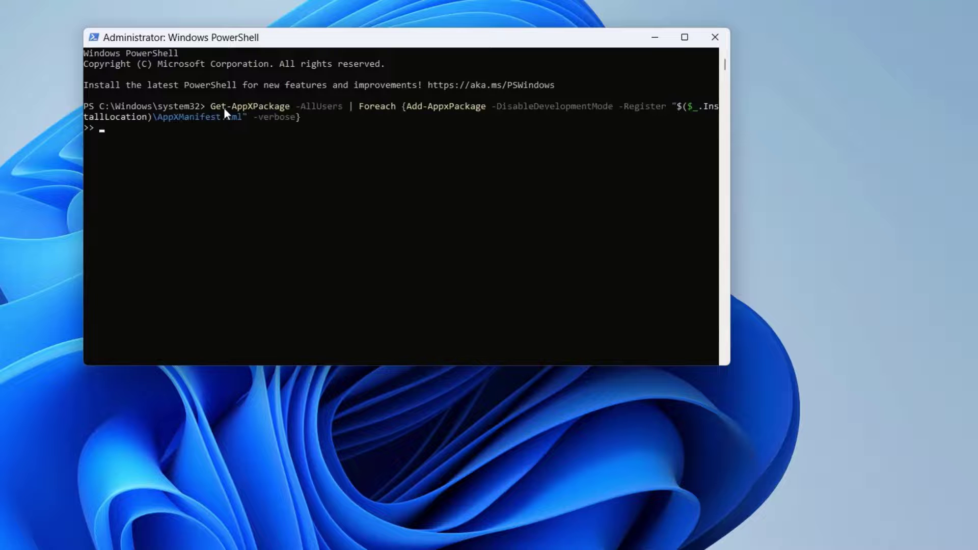
{"action": "key", "text": "Return"}
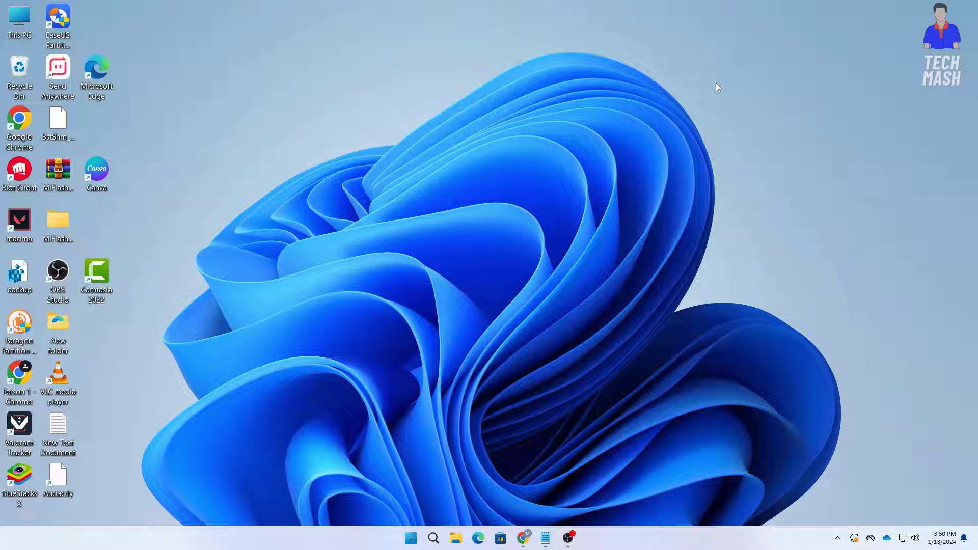
Search 'REG' and launch Registry Editor.
{"action": "key", "text": "super+s"}
{"action": "type", "text": "REG"}
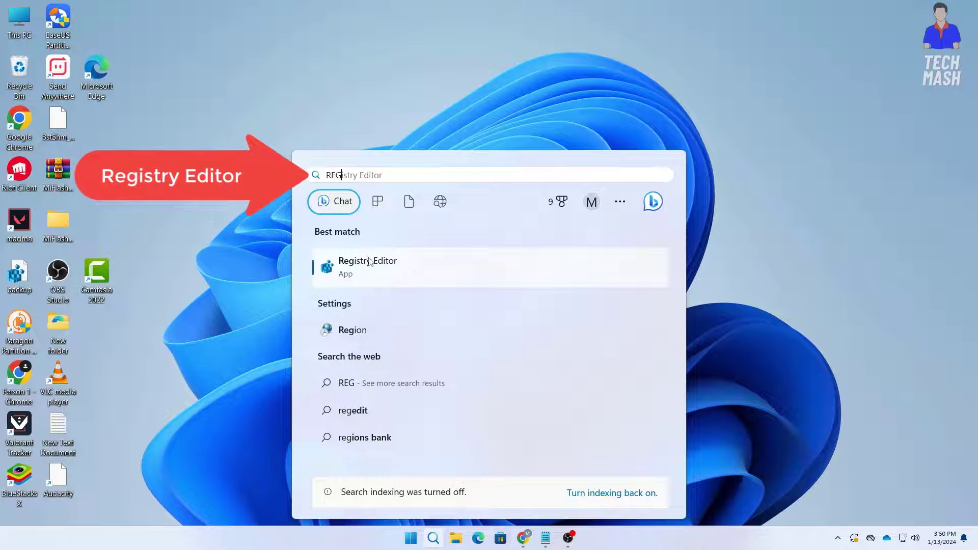
{"action": "right_click", "coordinate": [385, 266]}
{"action": "left_click", "coordinate": [454, 289]}
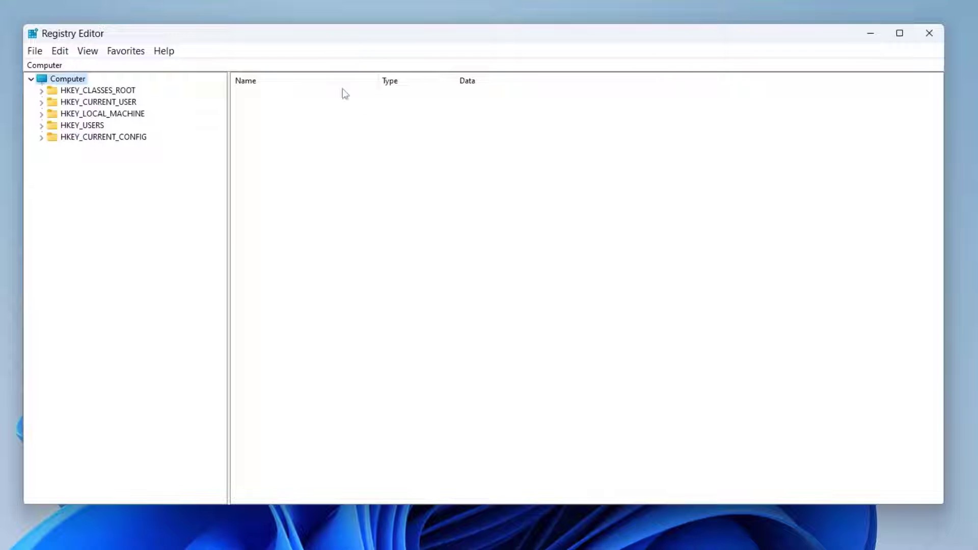
Copy the HKEY_CURRENT_USER Policies registry path from the Notepad notes.
{"action": "key", "text": "alt+Tab"}
{"action": "left_click_drag", "start_coordinate": [249, 230], "coordinate": [953, 231]}
{"action": "right_click", "coordinate": [929, 233]}
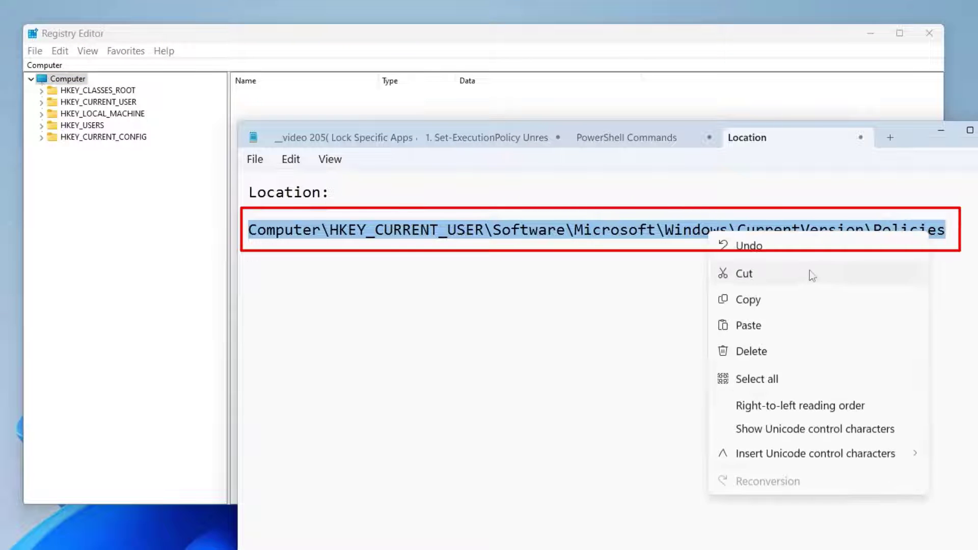
{"action": "left_click", "coordinate": [790, 300]}
Paste the Policies path into the Registry Editor address bar to jump to that key.
{"action": "left_click", "coordinate": [940, 130]}
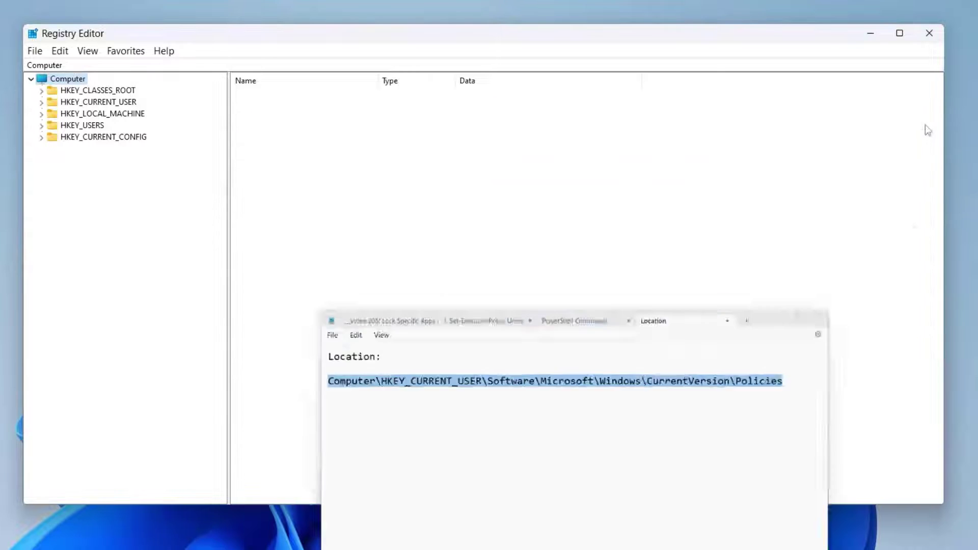
{"action": "left_click", "coordinate": [63, 65]}
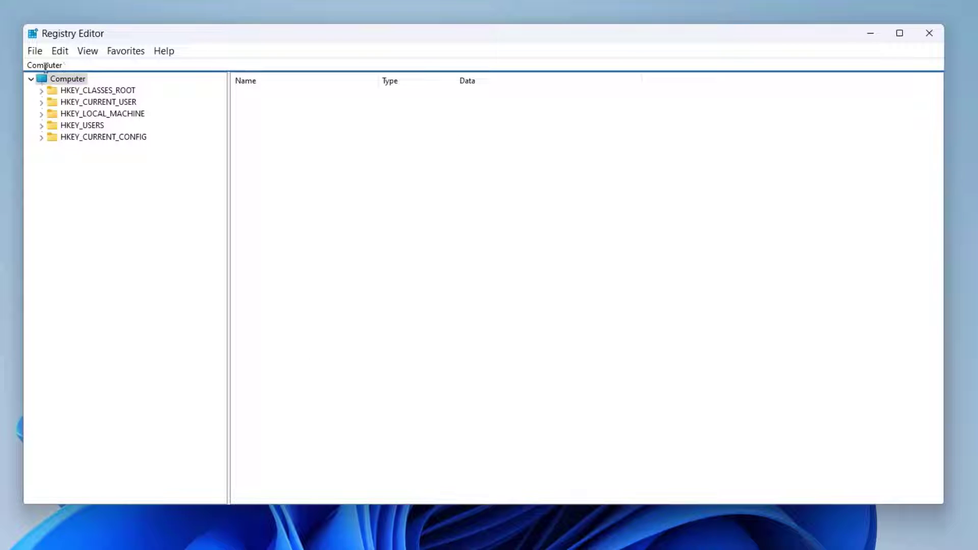
{"action": "key", "text": "ctrl+a"}
{"action": "key", "text": "BackSpace"}
{"action": "right_click", "coordinate": [89, 65]}
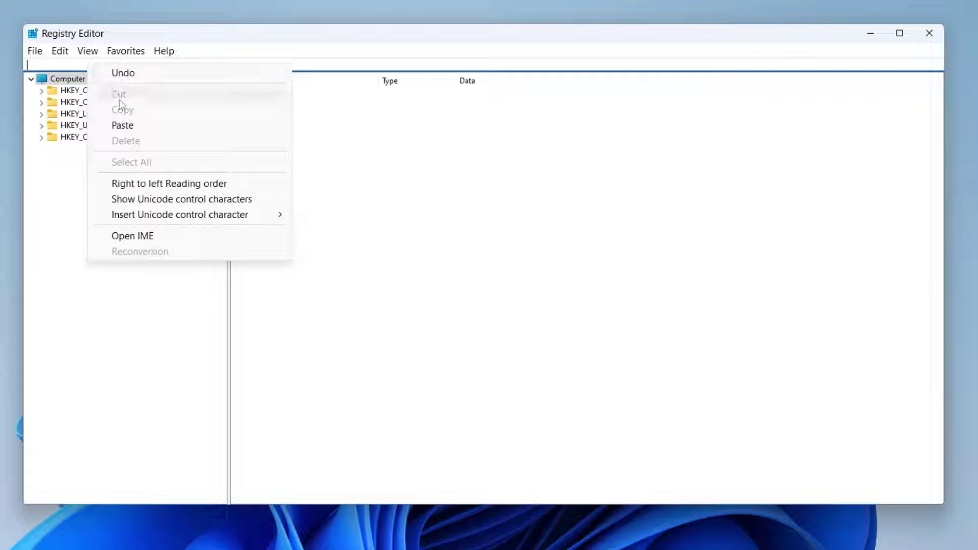
{"action": "left_click", "coordinate": [123, 124]}
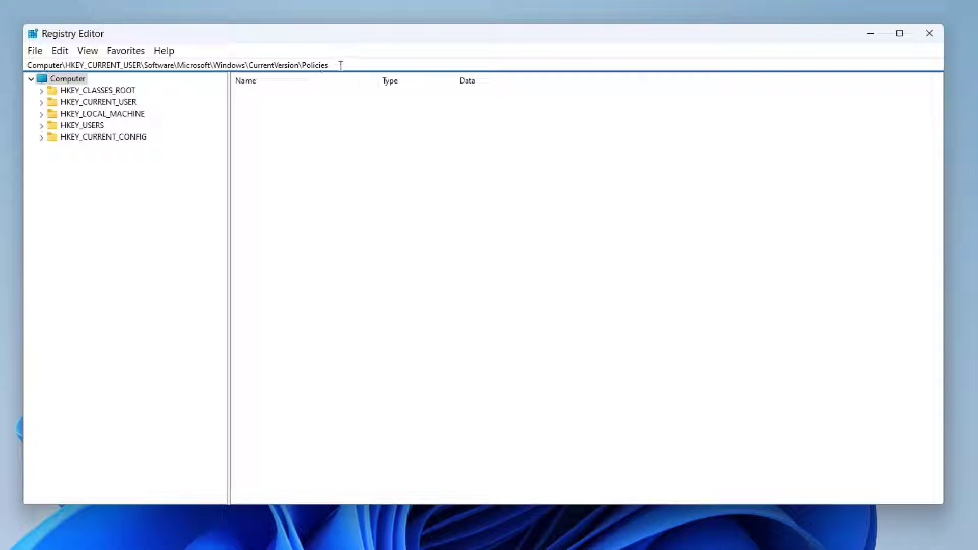
{"action": "key", "text": "Return"}
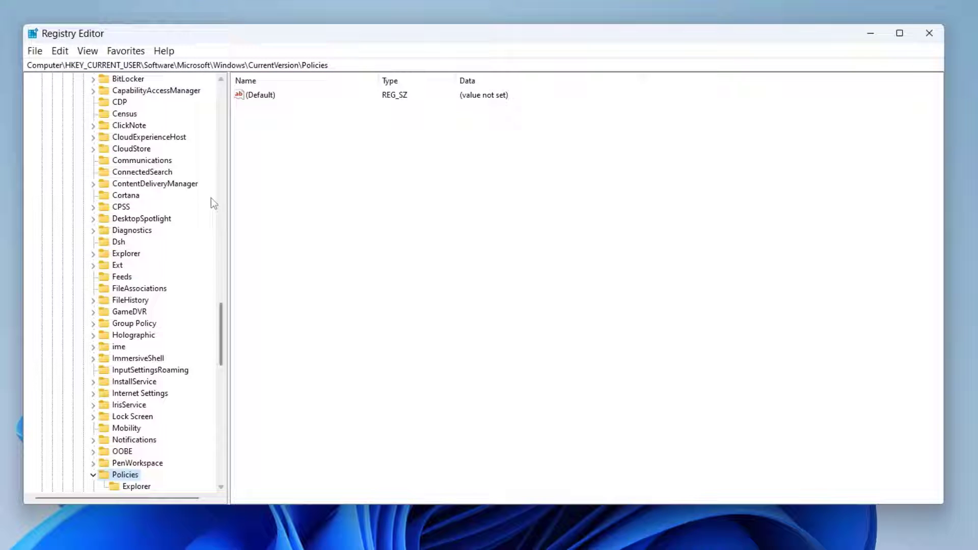
Expand Policies and select its Explorer subkey to view NoDriveTypeAutoRun.
{"action": "scroll", "coordinate": [152, 366], "scroll_direction": "down", "scroll_amount": 3}
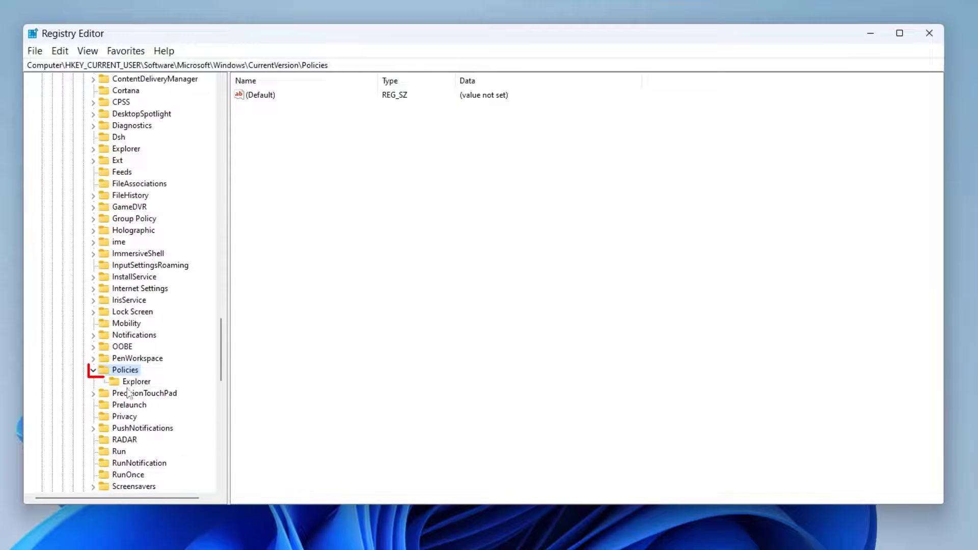
{"action": "left_click", "coordinate": [93, 371]}
{"action": "left_click", "coordinate": [93, 371]}
{"action": "left_click", "coordinate": [123, 383]}
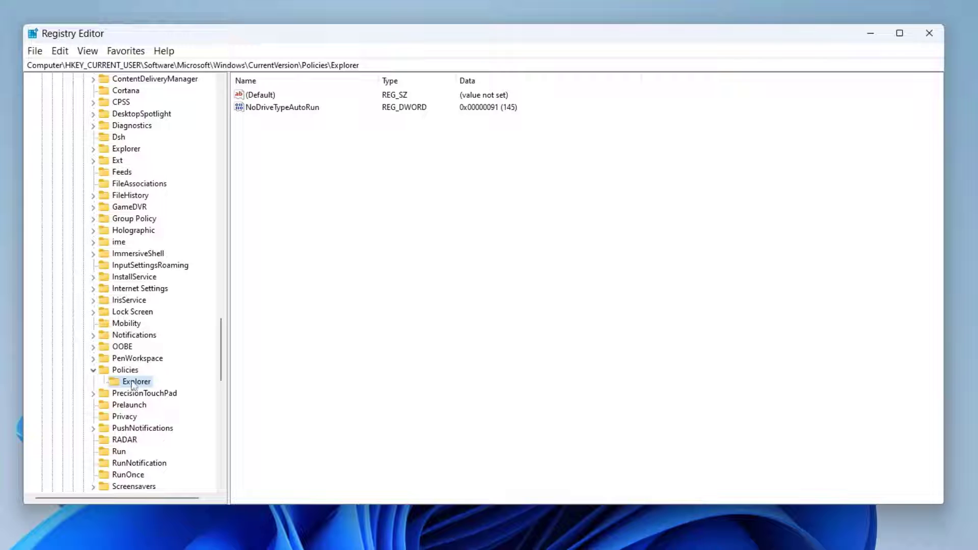
Add a new key under Policies, leaving it named New Key #1, then return to Explorer.
{"action": "right_click", "coordinate": [111, 370]}
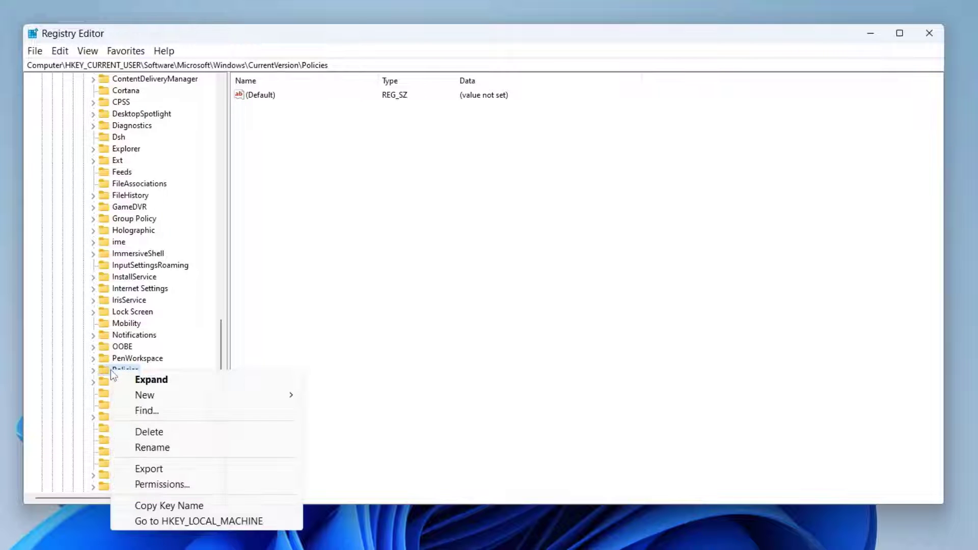
{"action": "mouse_move", "coordinate": [145, 395]}
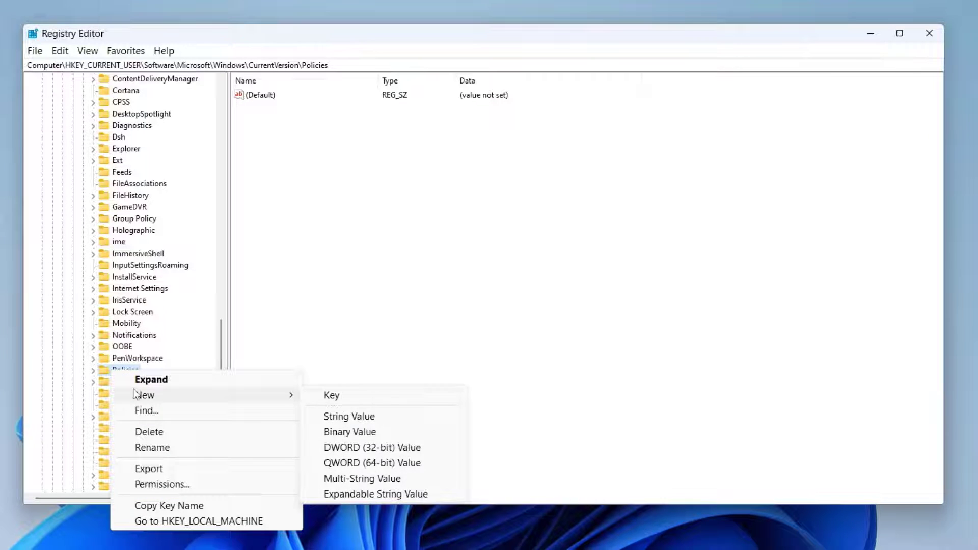
{"action": "left_click", "coordinate": [344, 398]}
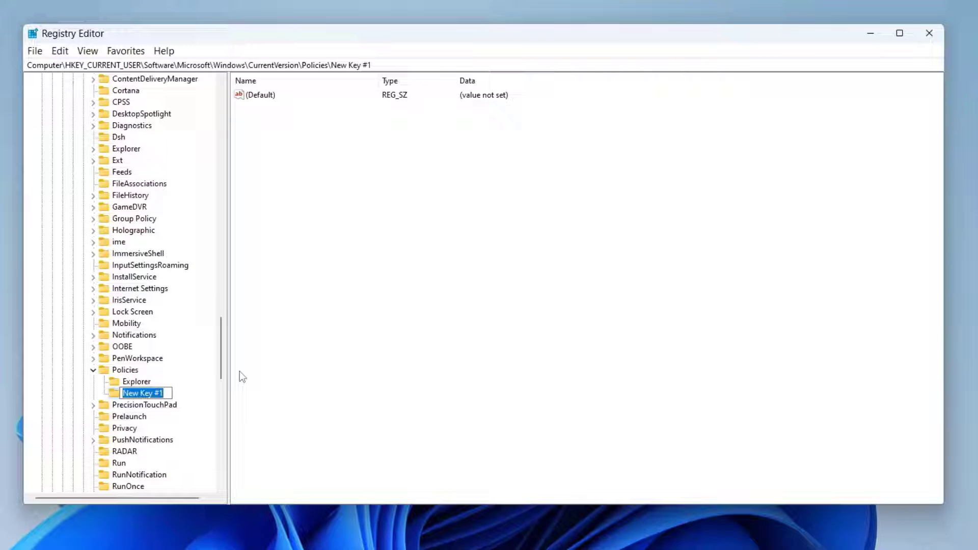
{"action": "type", "text": "Explorer"}
{"action": "key", "text": "BackSpace"}
{"action": "key", "text": "BackSpace"}
{"action": "key", "text": "BackSpace"}
{"action": "key", "text": "BackSpace"}
{"action": "key", "text": "BackSpace"}
{"action": "key", "text": "BackSpace"}
{"action": "key", "text": "BackSpace"}
{"action": "key", "text": "BackSpace"}
{"action": "key", "text": "Escape"}
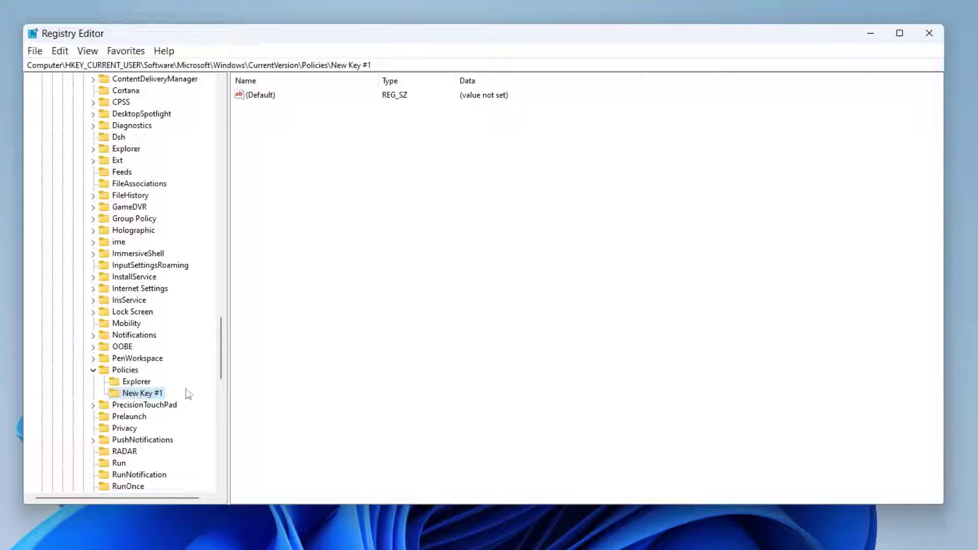
{"action": "key", "text": "Up"}
{"action": "key", "text": "Tab"}
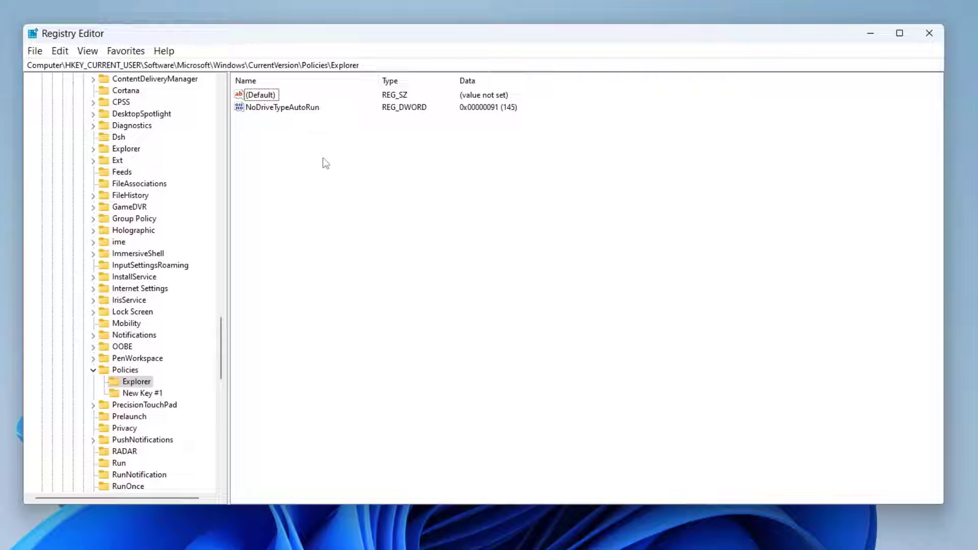
Create a DWORD (32-bit) value named Nocontrolpanel in the Explorer key.
{"action": "right_click", "coordinate": [342, 219]}
{"action": "mouse_move", "coordinate": [351, 232]}
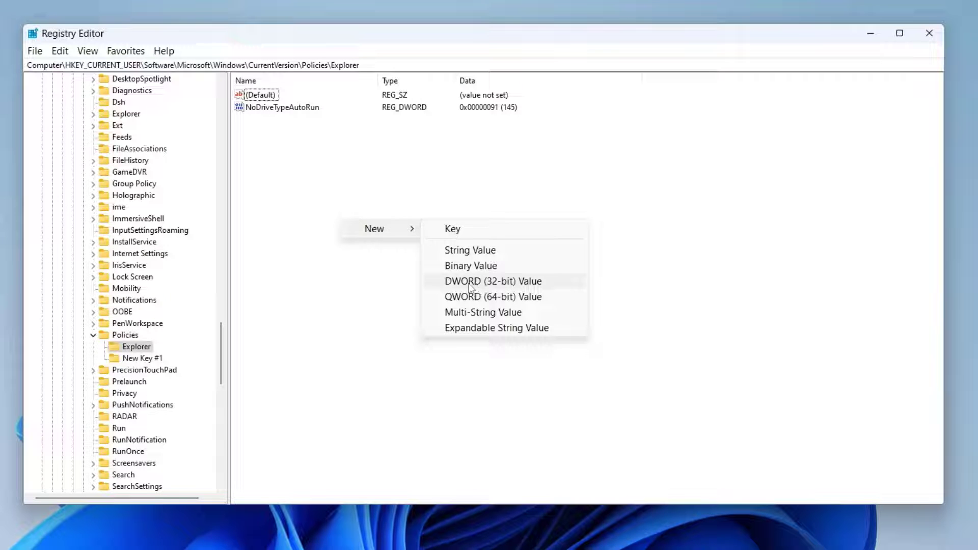
{"action": "left_click", "coordinate": [489, 286]}
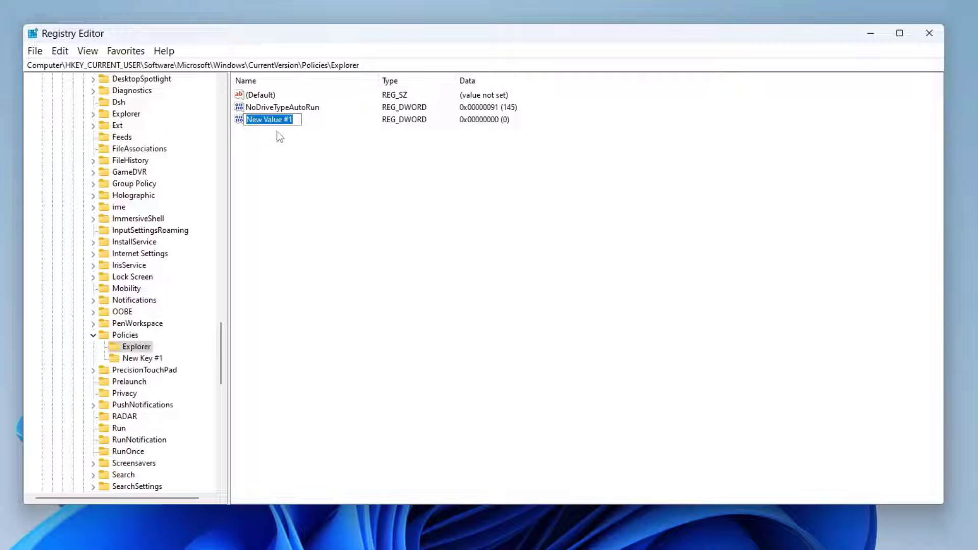
{"action": "type", "text": "no"}
{"action": "key", "text": "BackSpace"}
{"action": "key", "text": "BackSpace"}
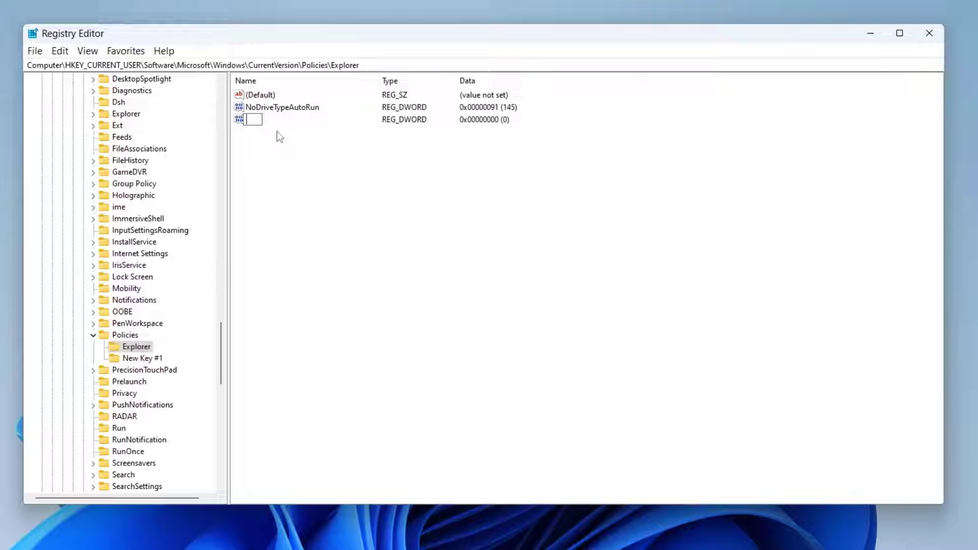
{"action": "type", "text": "Nocontrolpanel"}
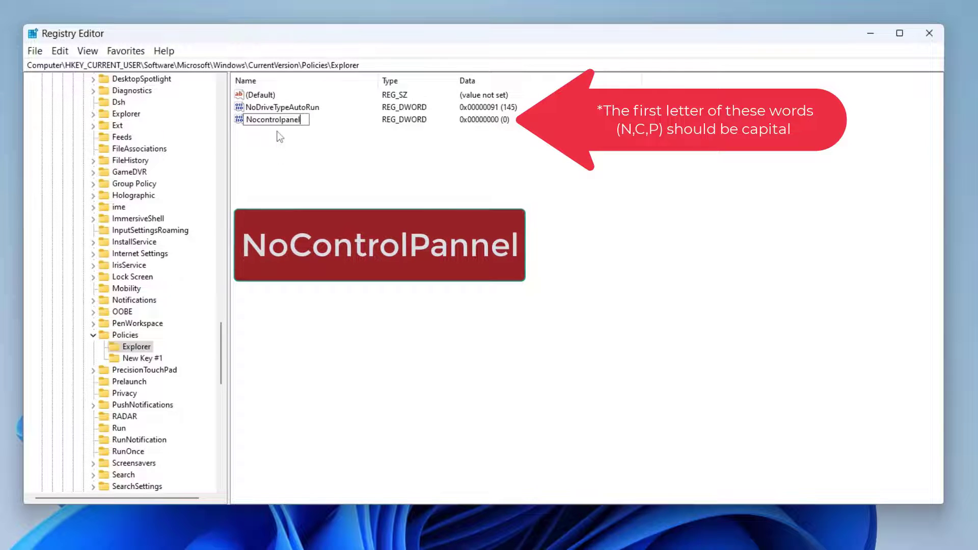
{"action": "key", "text": "Return"}
{"action": "left_click", "coordinate": [286, 136]}
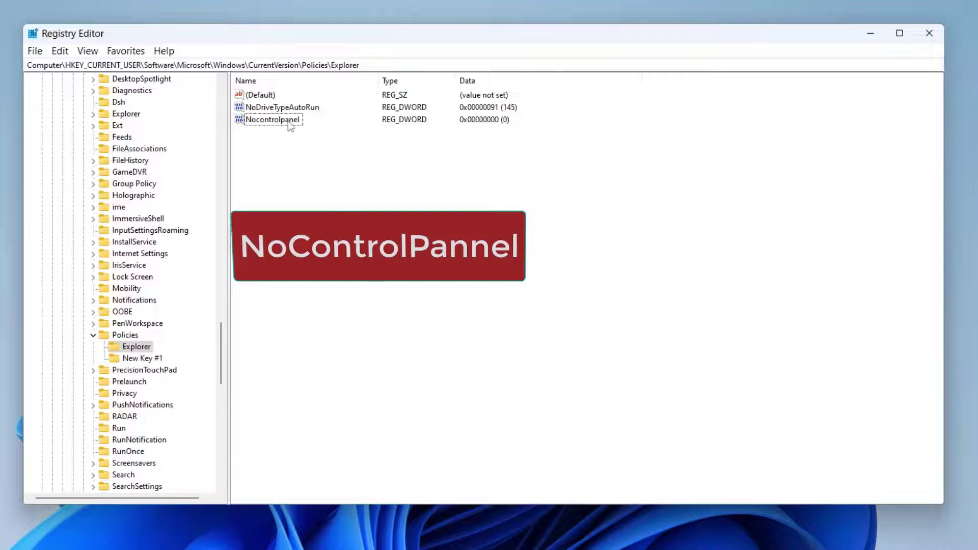
Set Nocontrolpanel's value data to 0.
{"action": "double_click", "coordinate": [289, 120]}
{"action": "key", "text": "BackSpace"}
{"action": "type", "text": "0"}
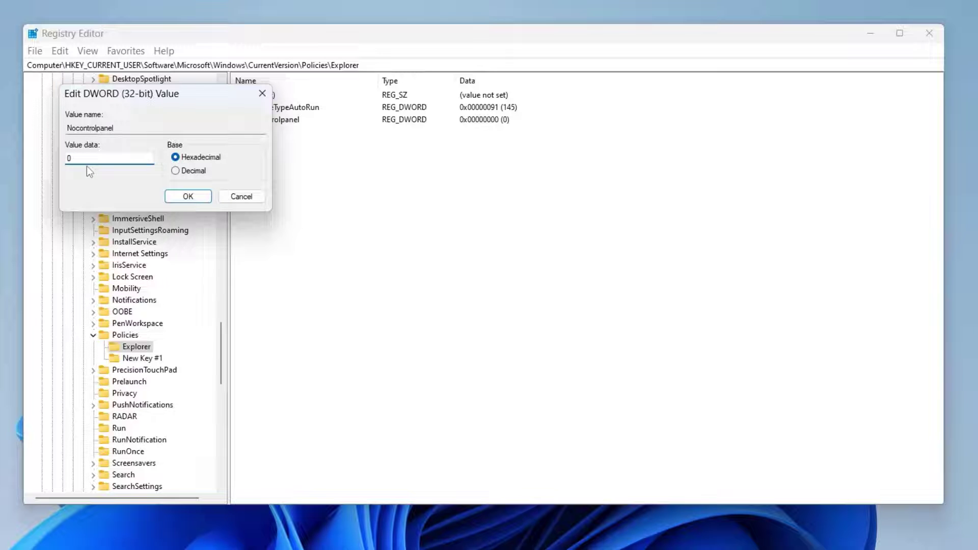
{"action": "left_click", "coordinate": [200, 201]}
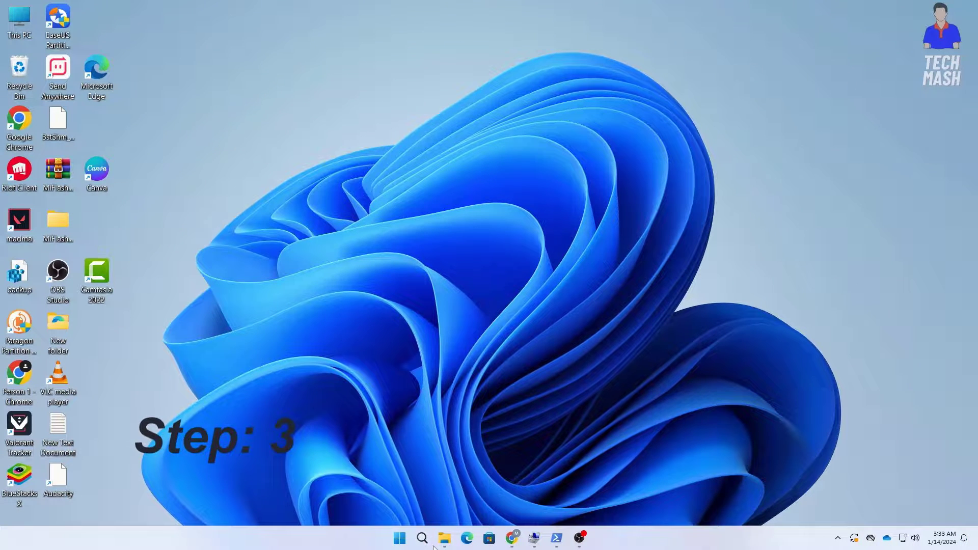
Open Settings with Win+I, then bring up Windows search from the taskbar.
{"action": "key", "text": "super+i"}
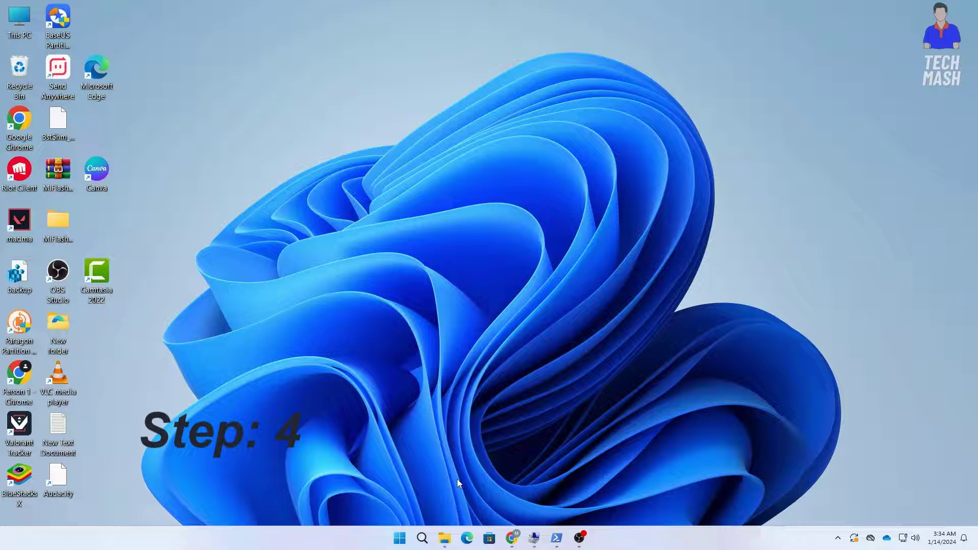
{"action": "left_click", "coordinate": [427, 544]}
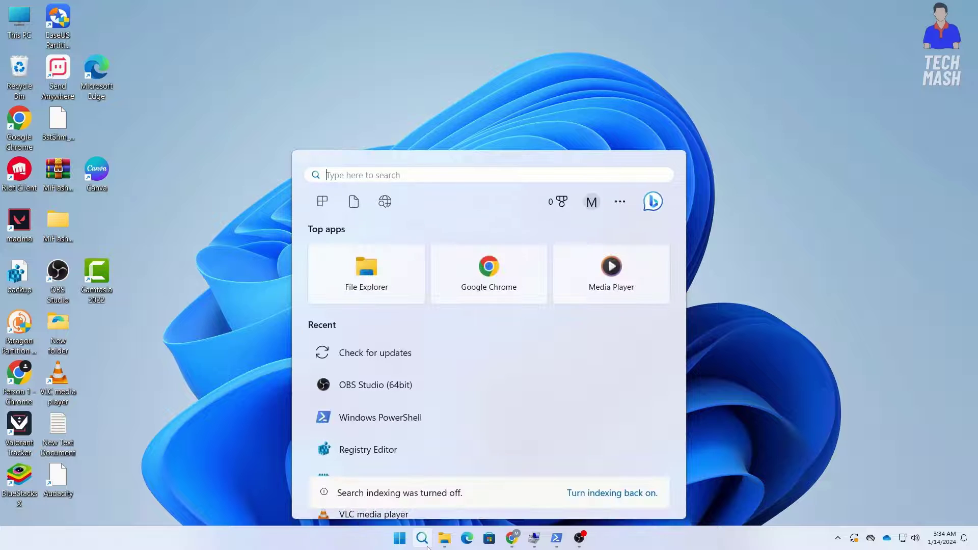
Search 'reset' and open the Reset this PC result.
{"action": "type", "text": "reset"}
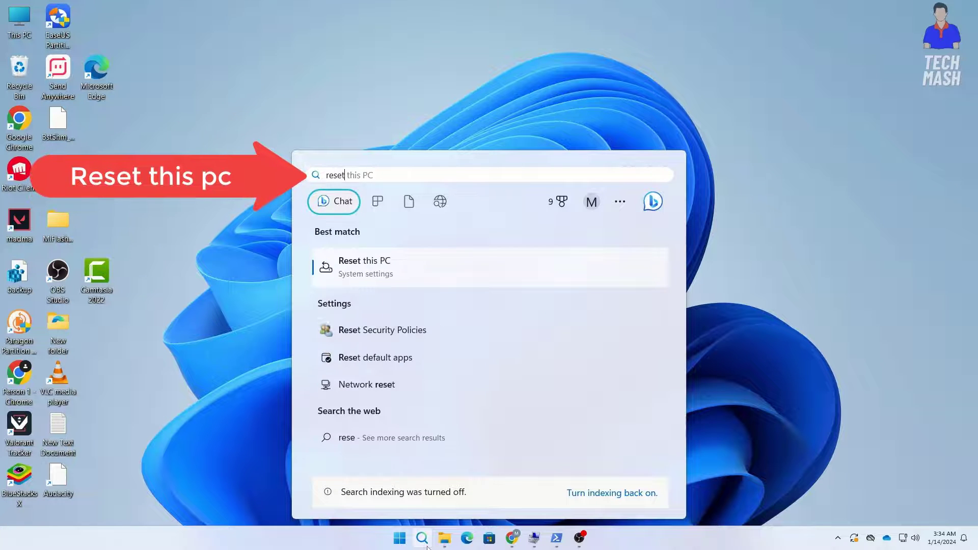
{"action": "left_click", "coordinate": [422, 270]}
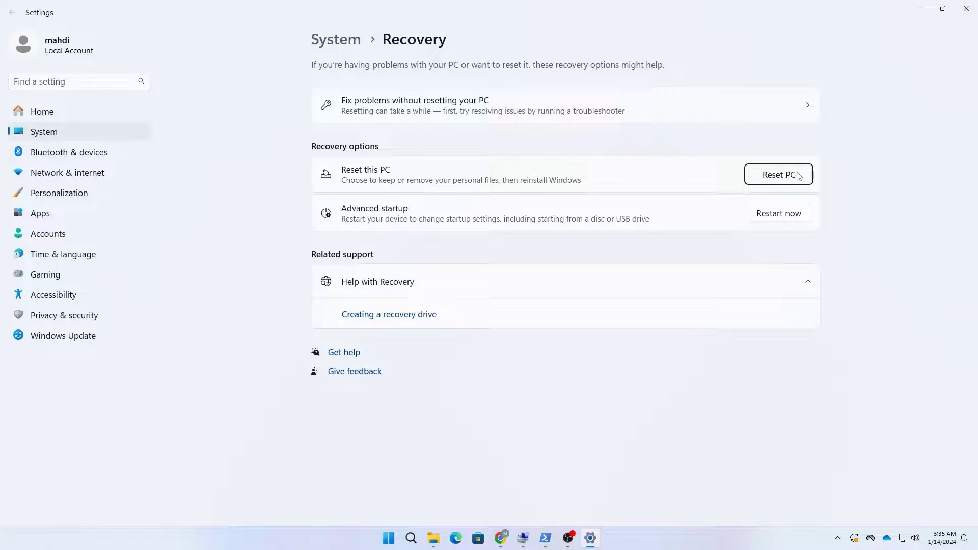
Minimize the Settings window on the Recovery page to reveal the desktop.
{"action": "left_click", "coordinate": [923, 6]}
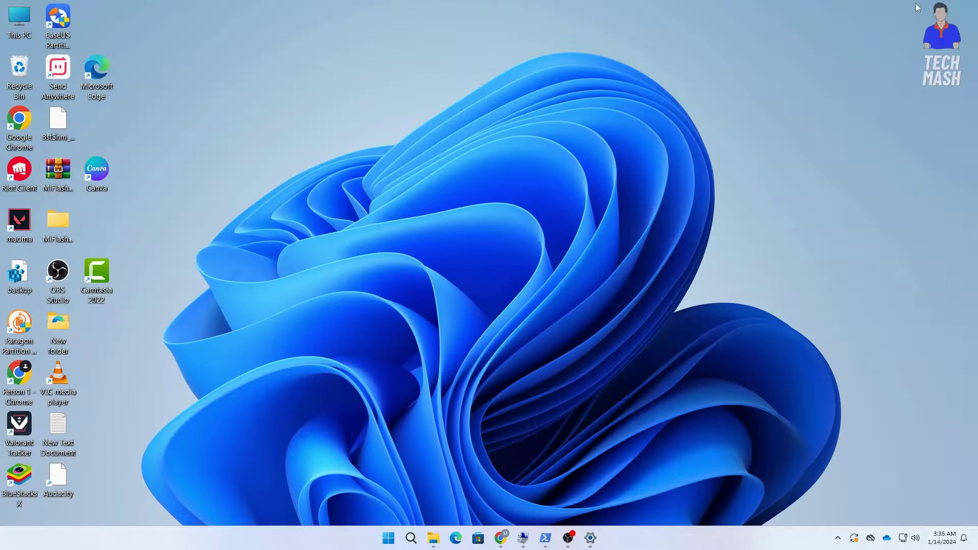